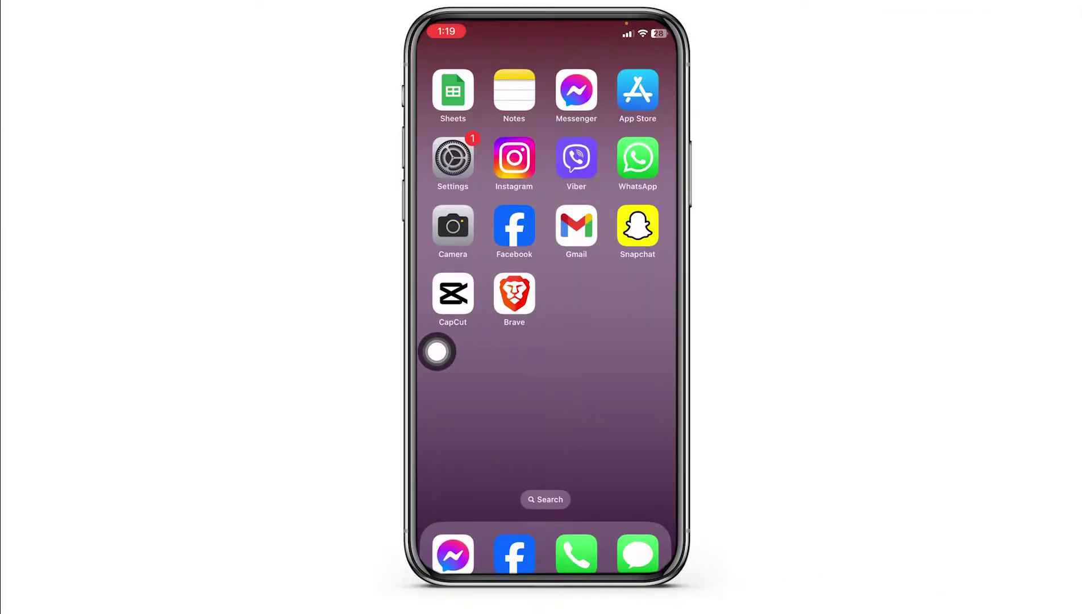
Launch Brave and open its Settings from the features menu
click(514, 293)
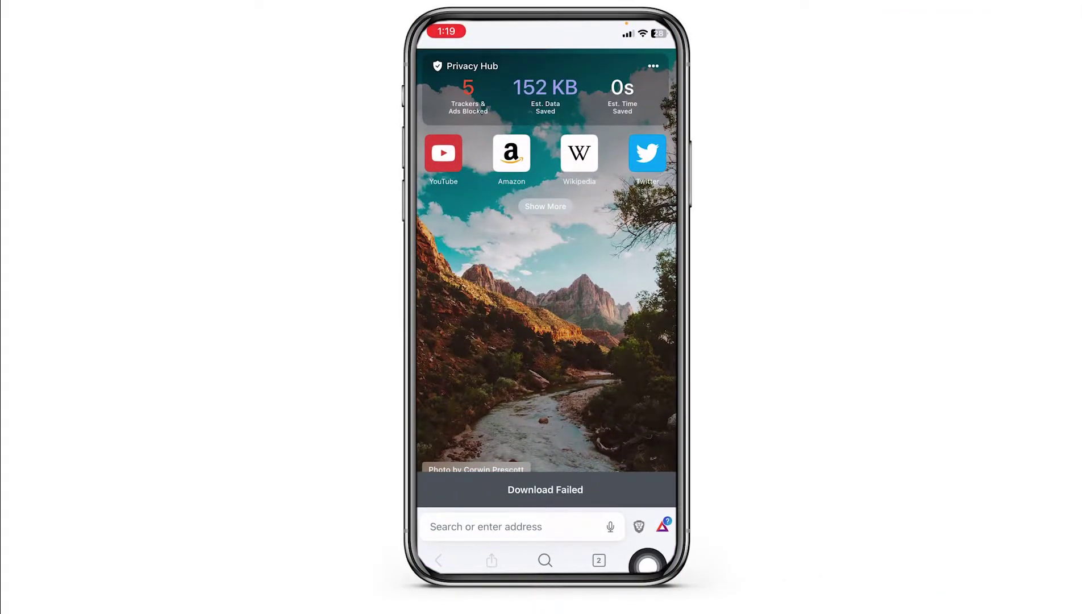
click(647, 563)
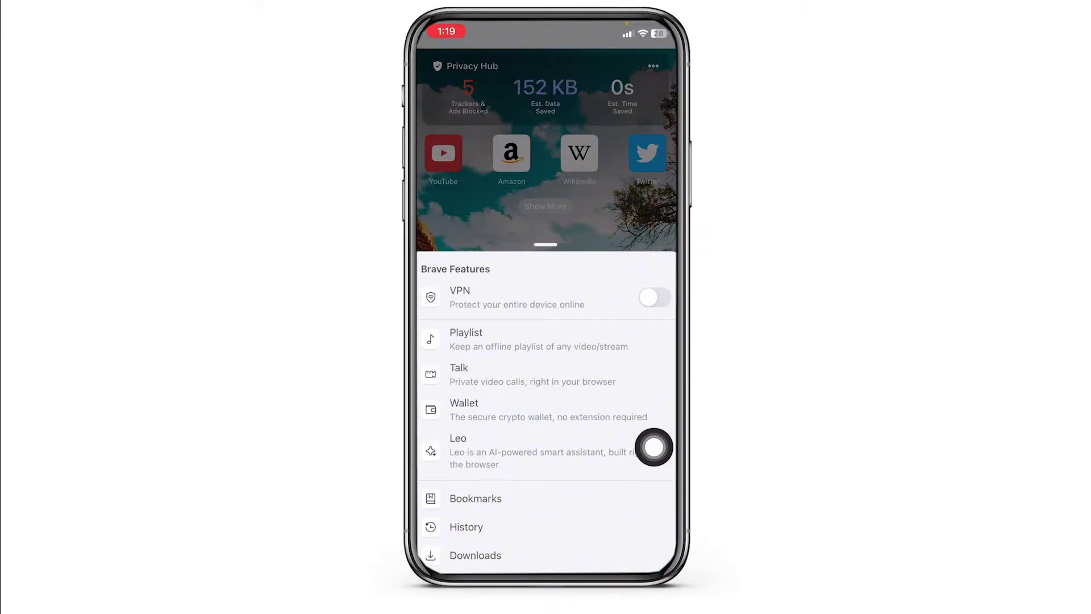
scroll(654, 447, down, 3)
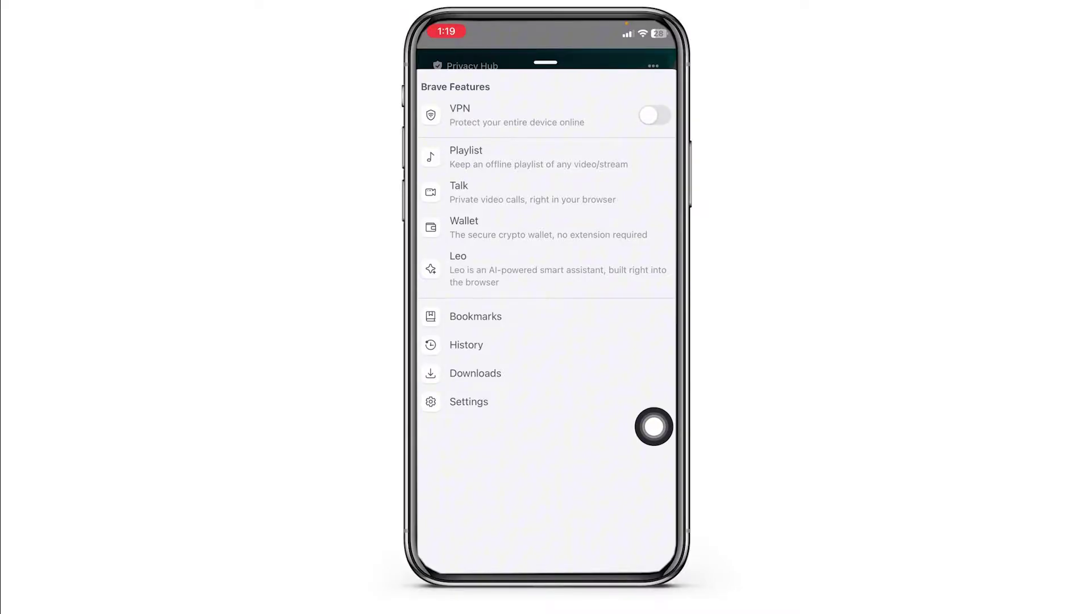
click(654, 415)
scroll(653, 427, down, 3)
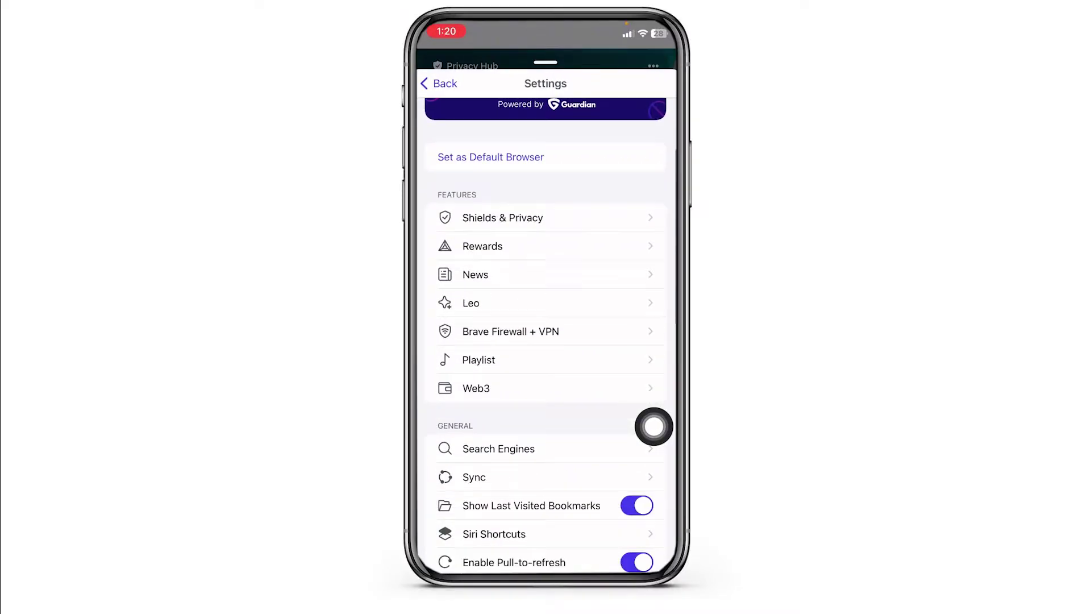
scroll(654, 426, down, 2)
scroll(654, 426, down, 2)
scroll(654, 427, down, 2)
scroll(654, 426, down, 1)
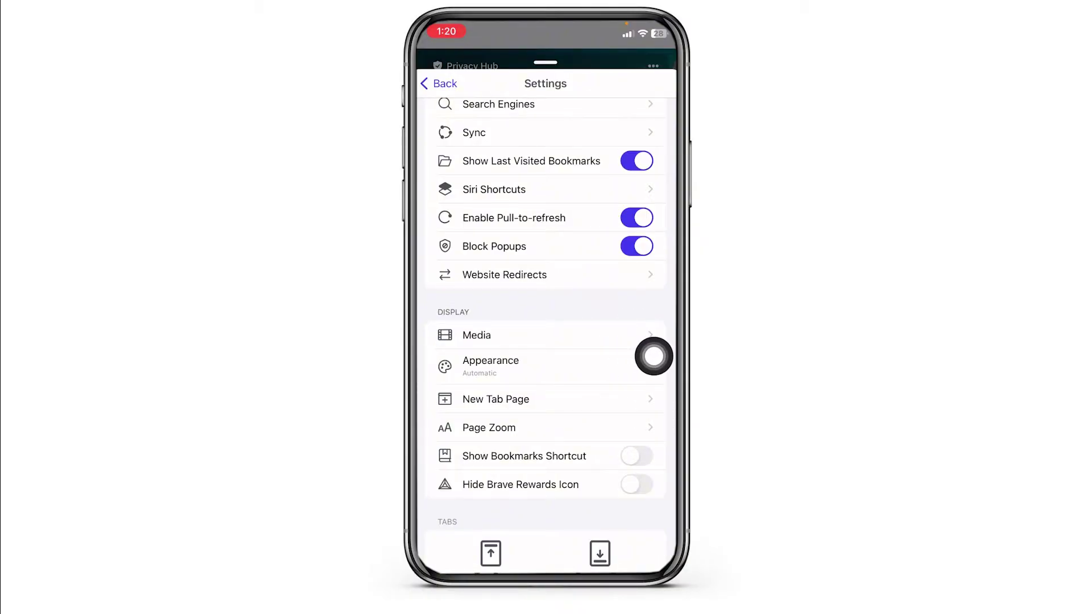
Open the Media settings under Display
click(654, 346)
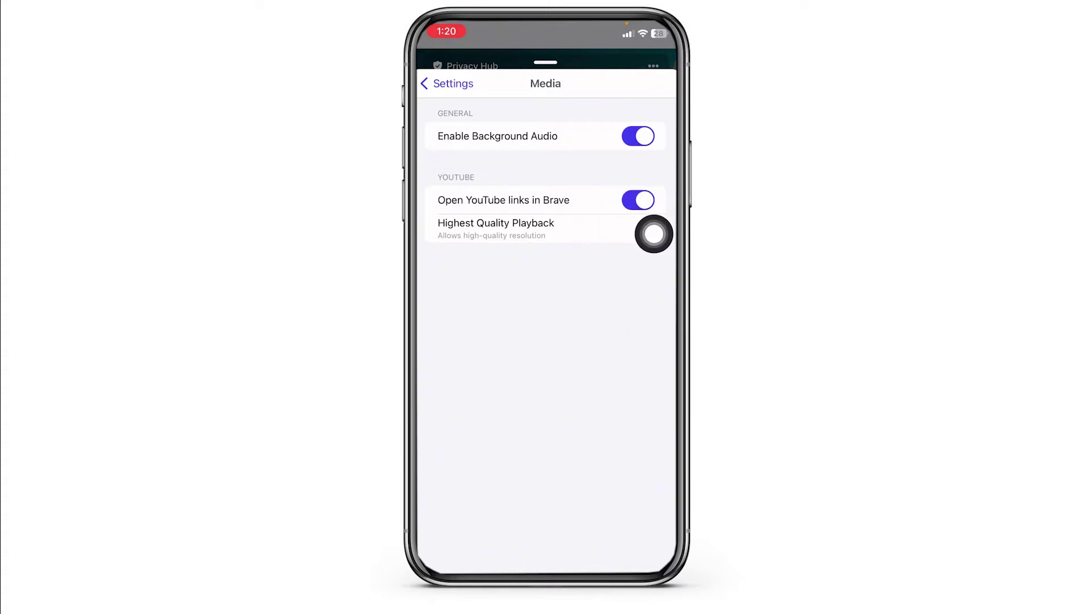
View the Highest Quality Playback options (On checked), then go back to Media settings
click(654, 235)
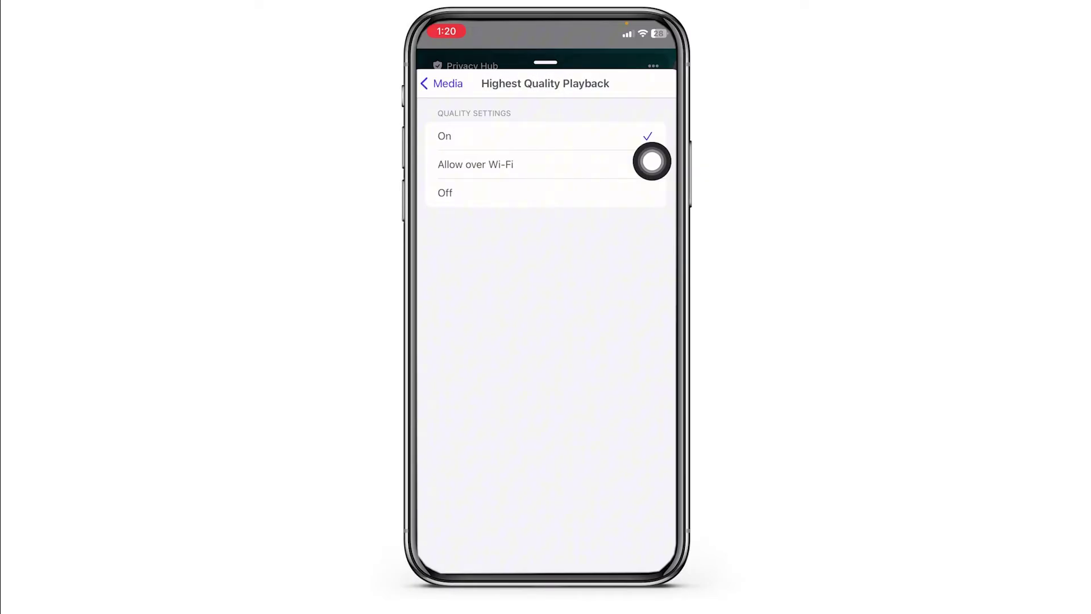
click(654, 190)
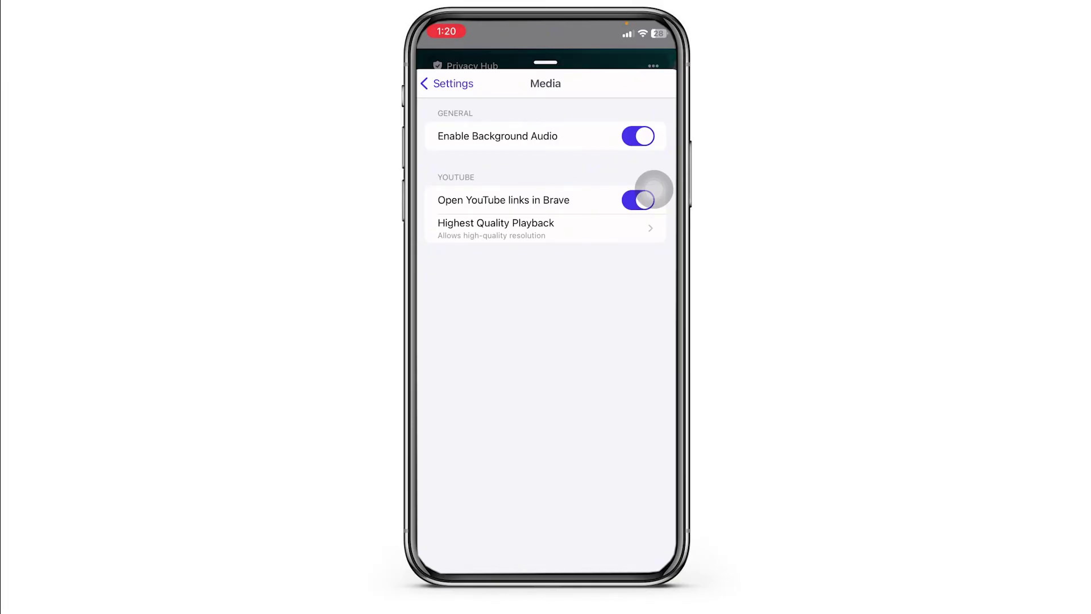
Swipe up to close Brave and return to the iOS Home Screen
drag(546, 570, 545, 383)
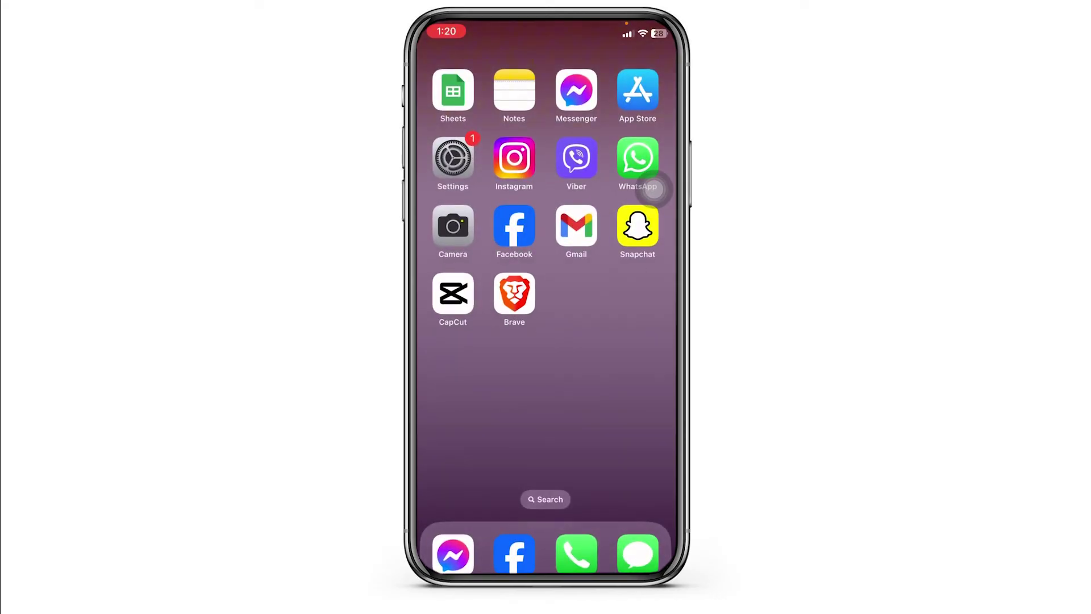